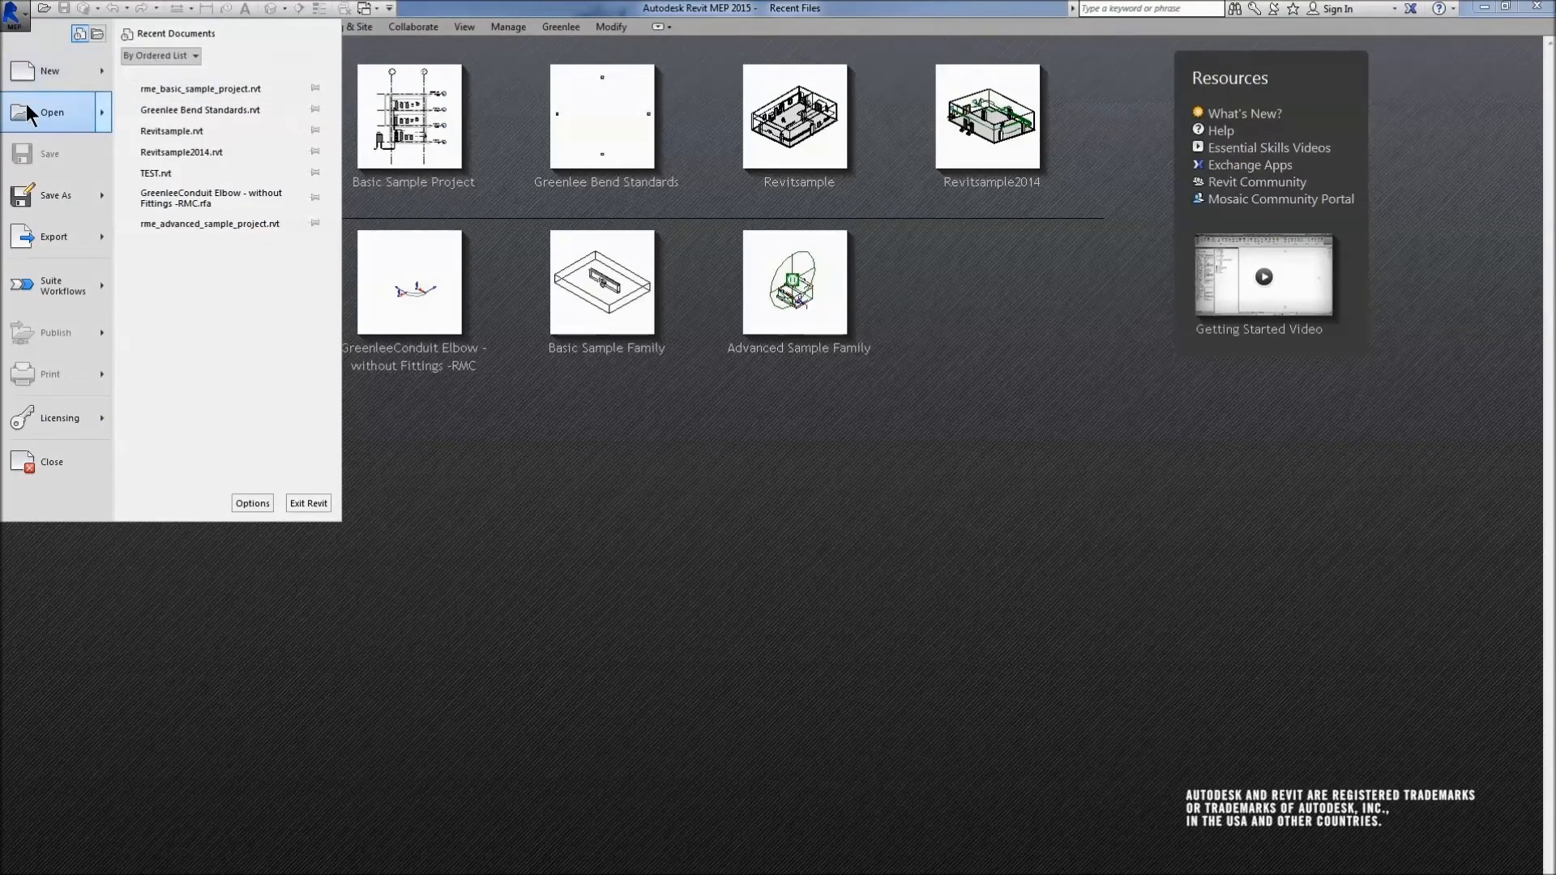
- Open Greenlee Bend Standards.rvt through Open > Project, showing its Power floor plan
mouse_move(51, 112)
left_click(427, 204)
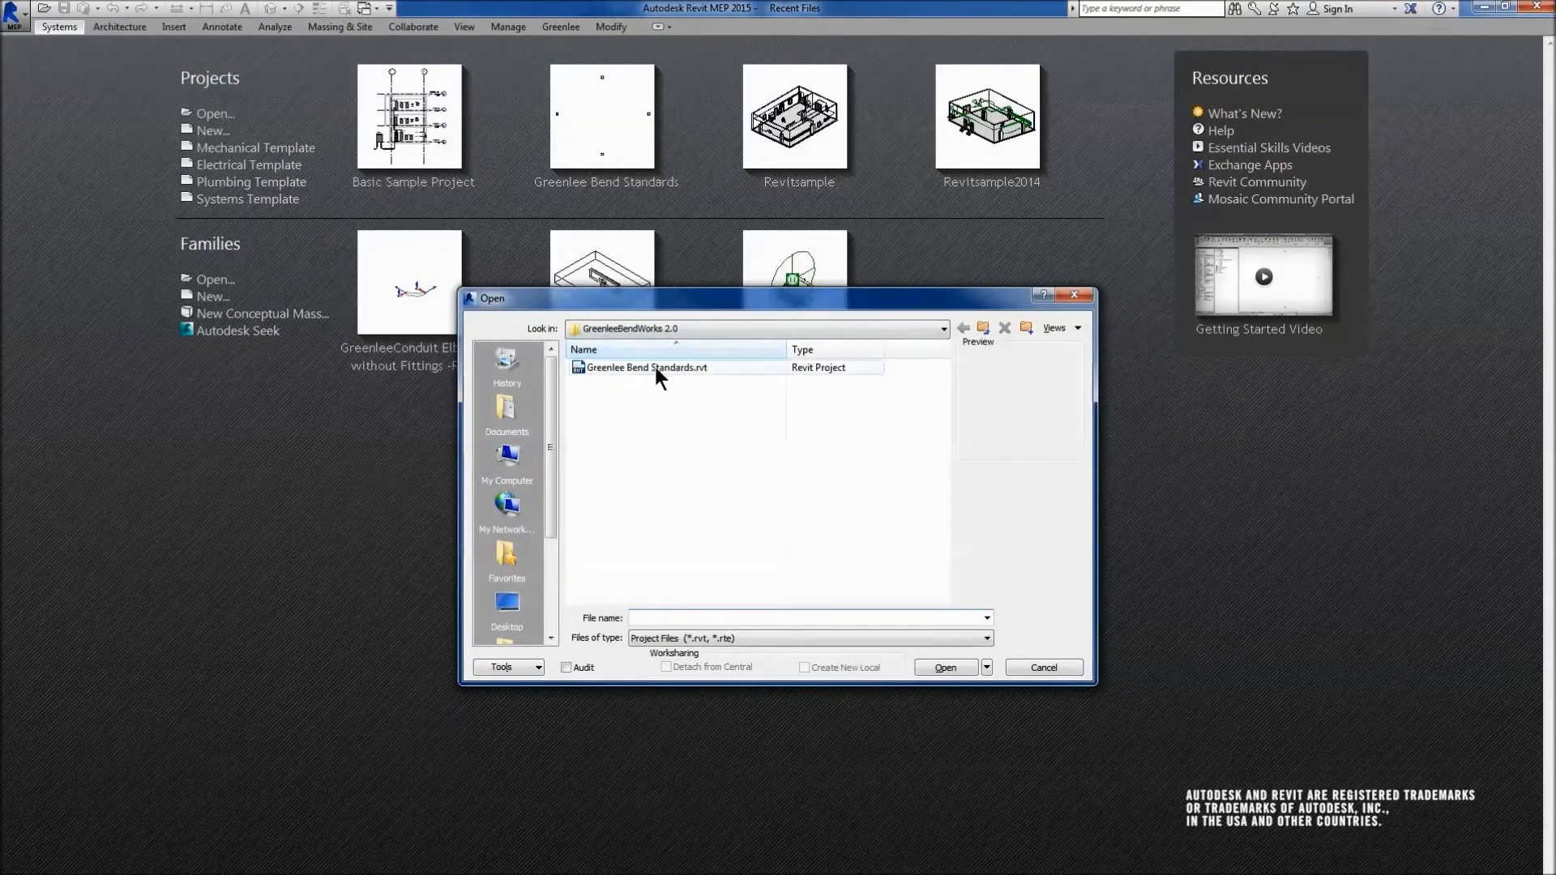
left_click(654, 367)
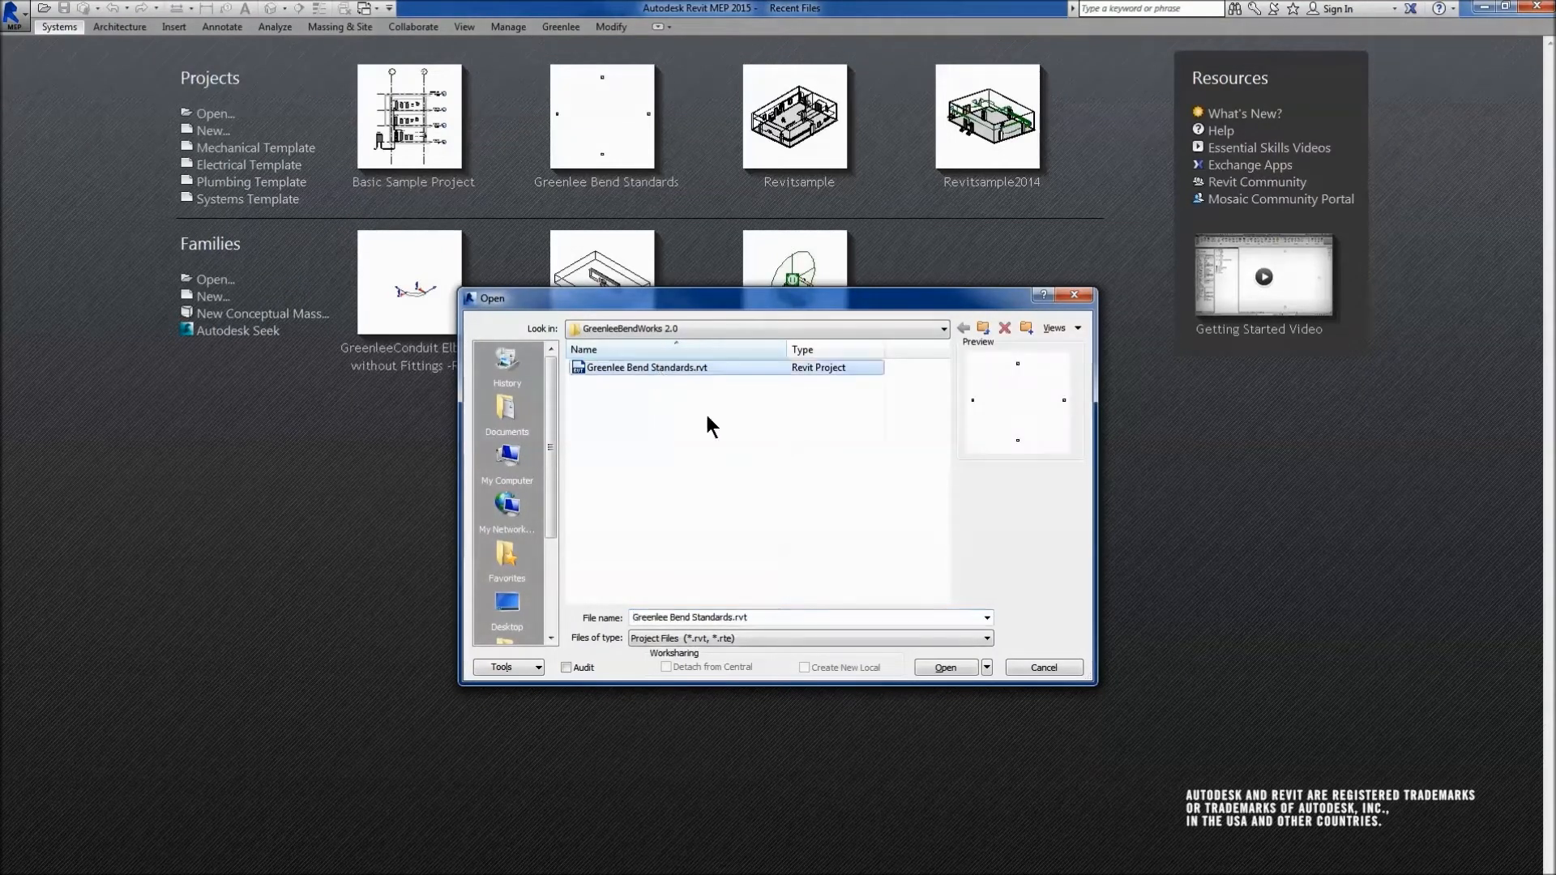
left_click(957, 665)
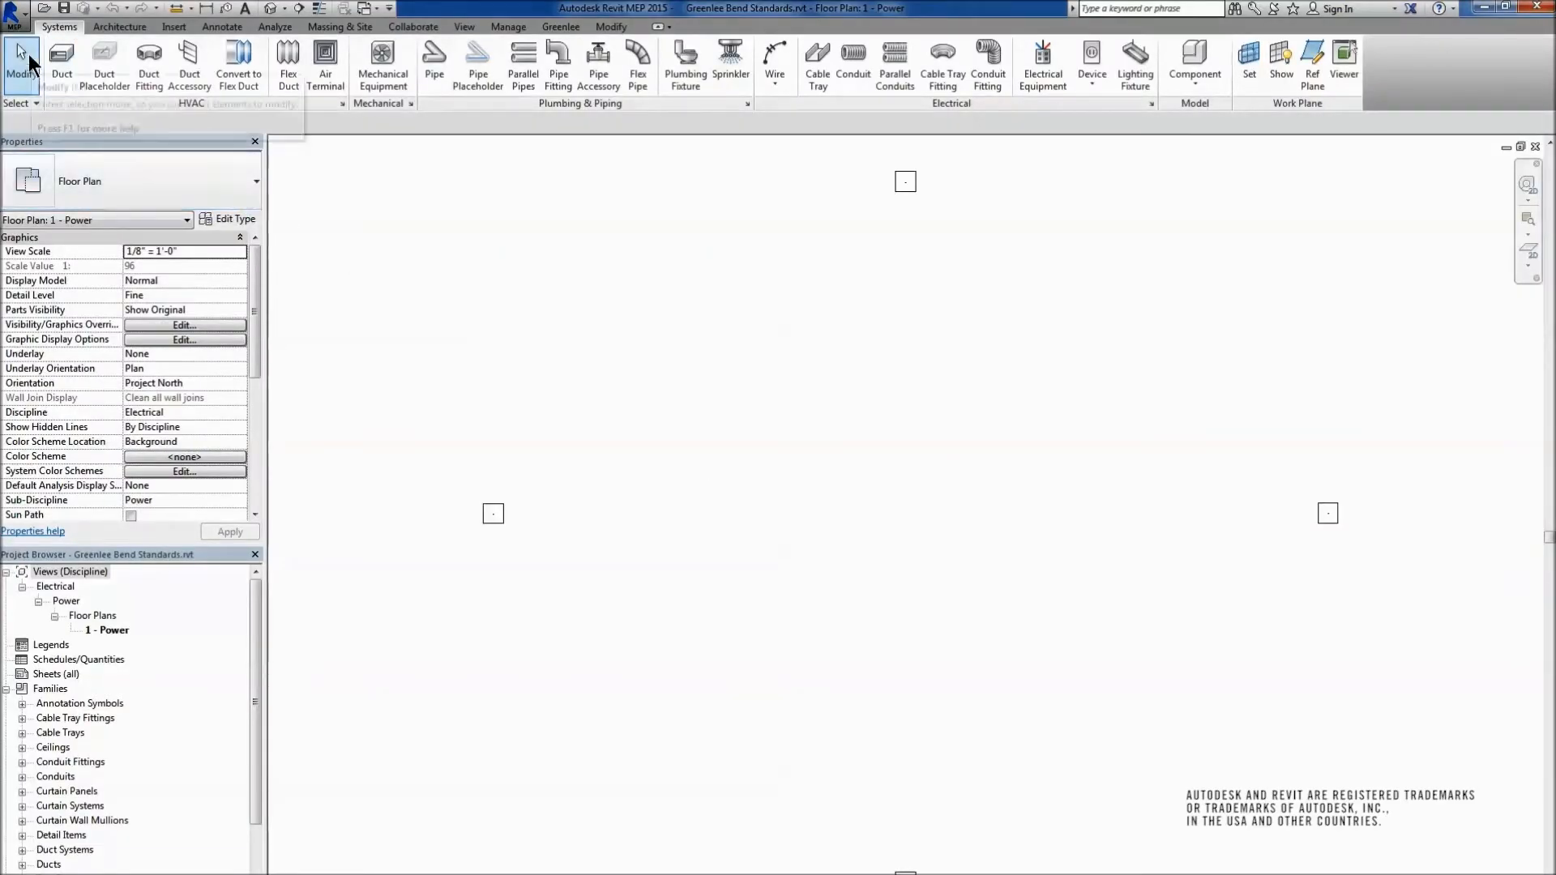
- Open rme_basic_sample_project.rvt from Recent Documents, showing its Main Electrical Distribution section
left_click(15, 13)
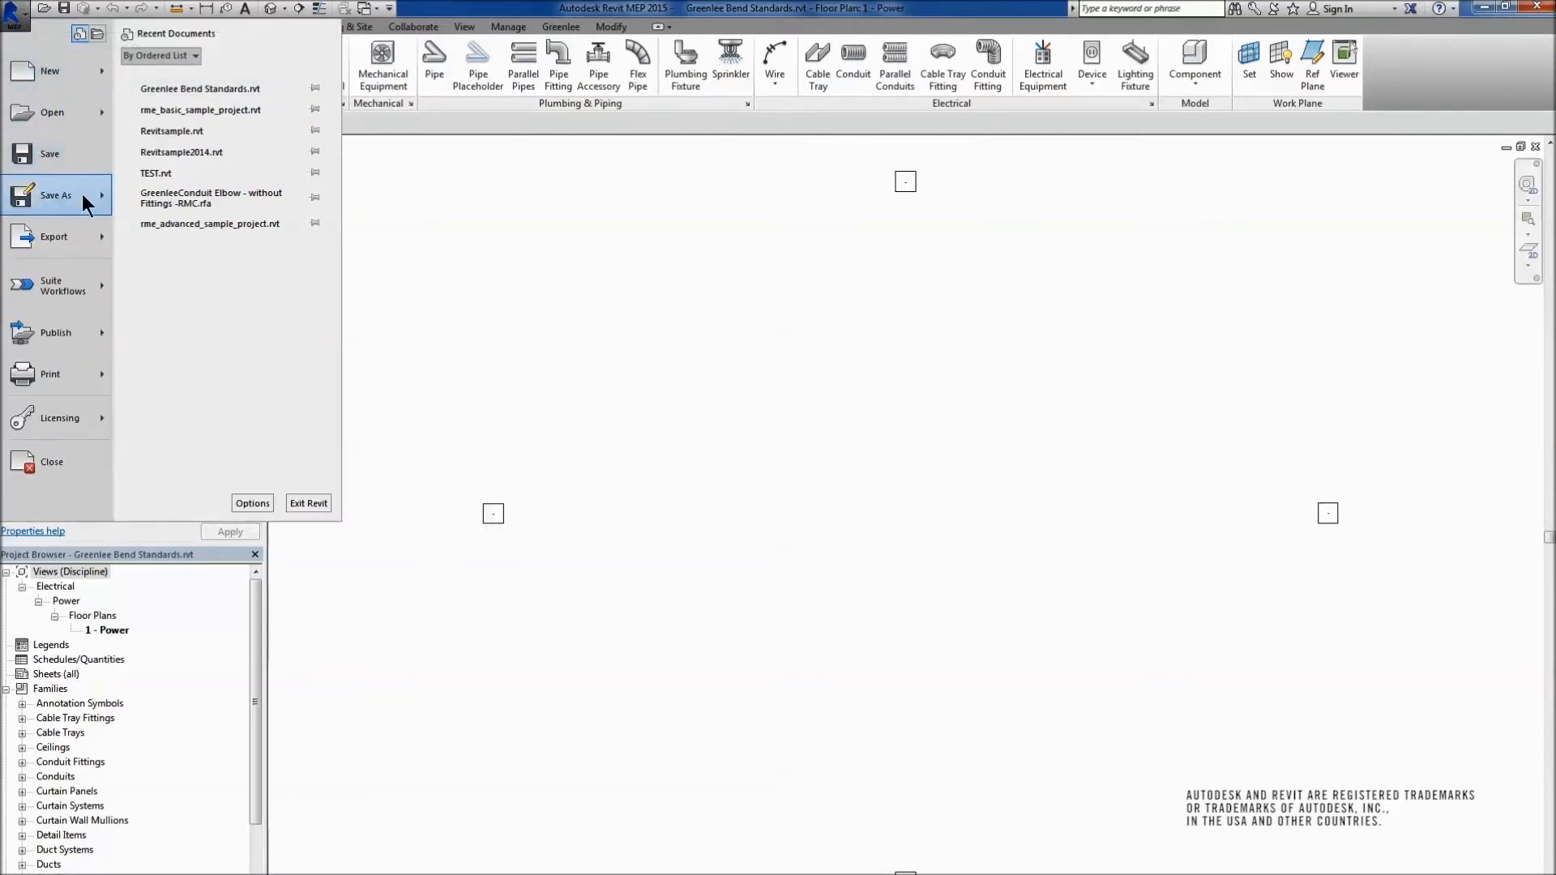
left_click(185, 109)
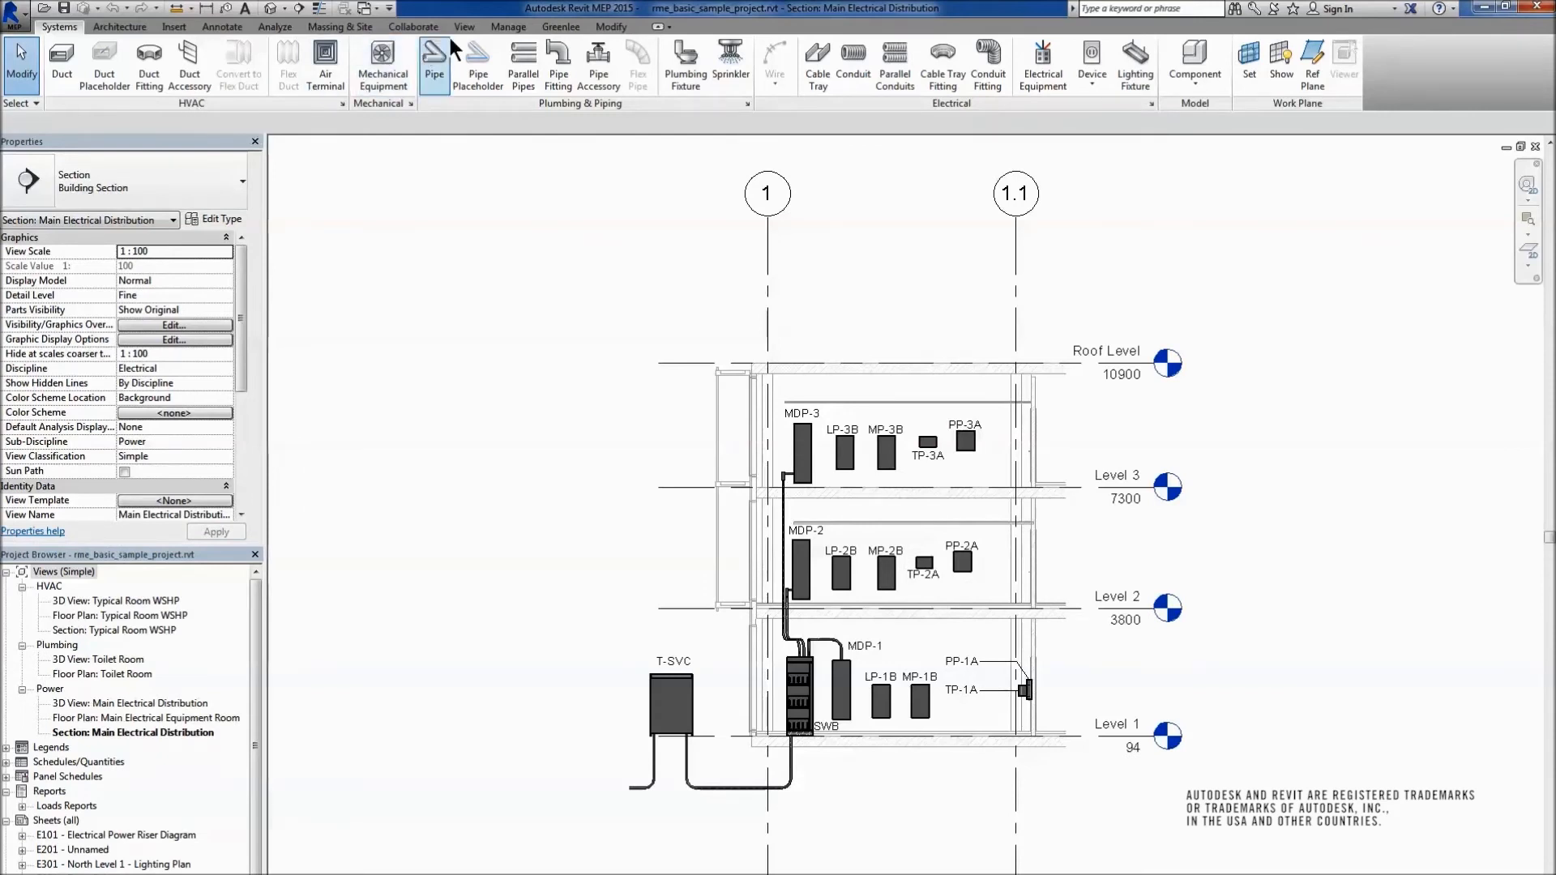
left_click(505, 25)
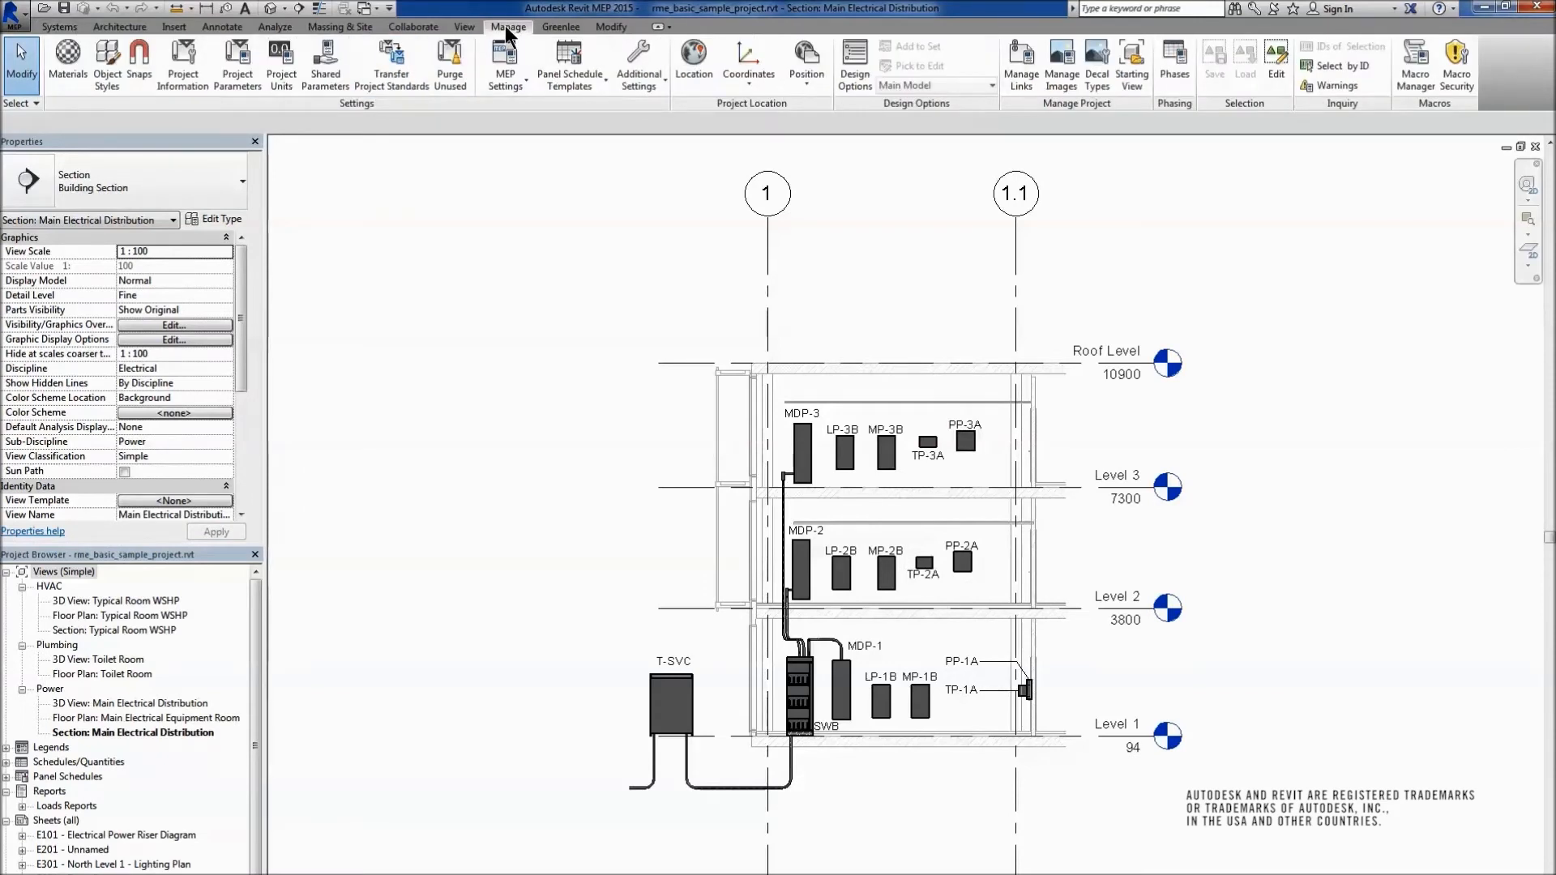
- Start Transfer Project Standards from Greenlee Bend Standards with every item cleared from the list
left_click(390, 63)
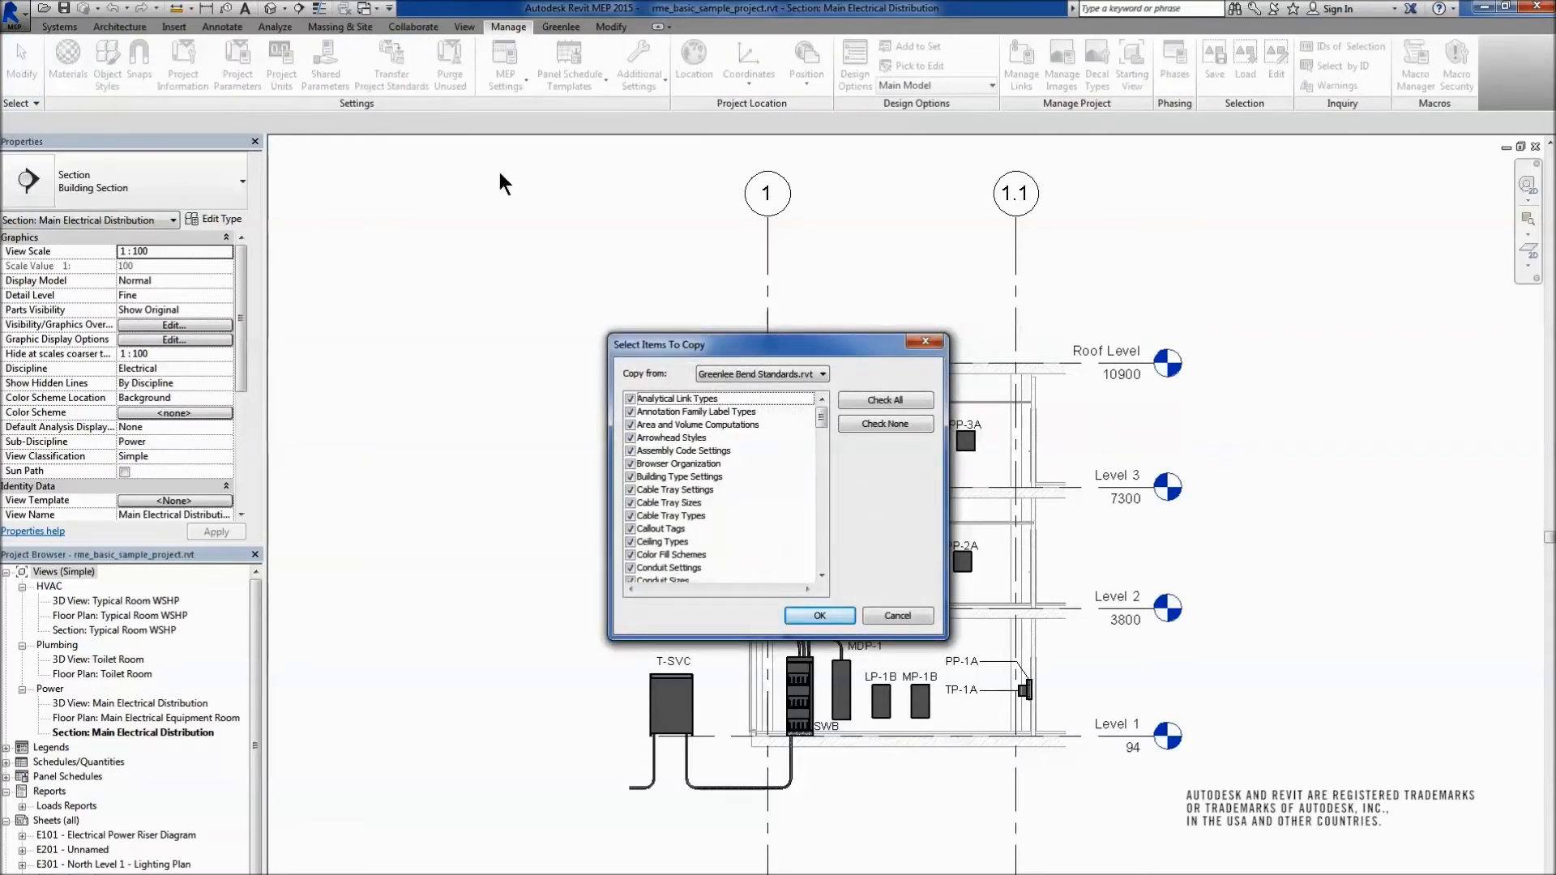
left_click(823, 374)
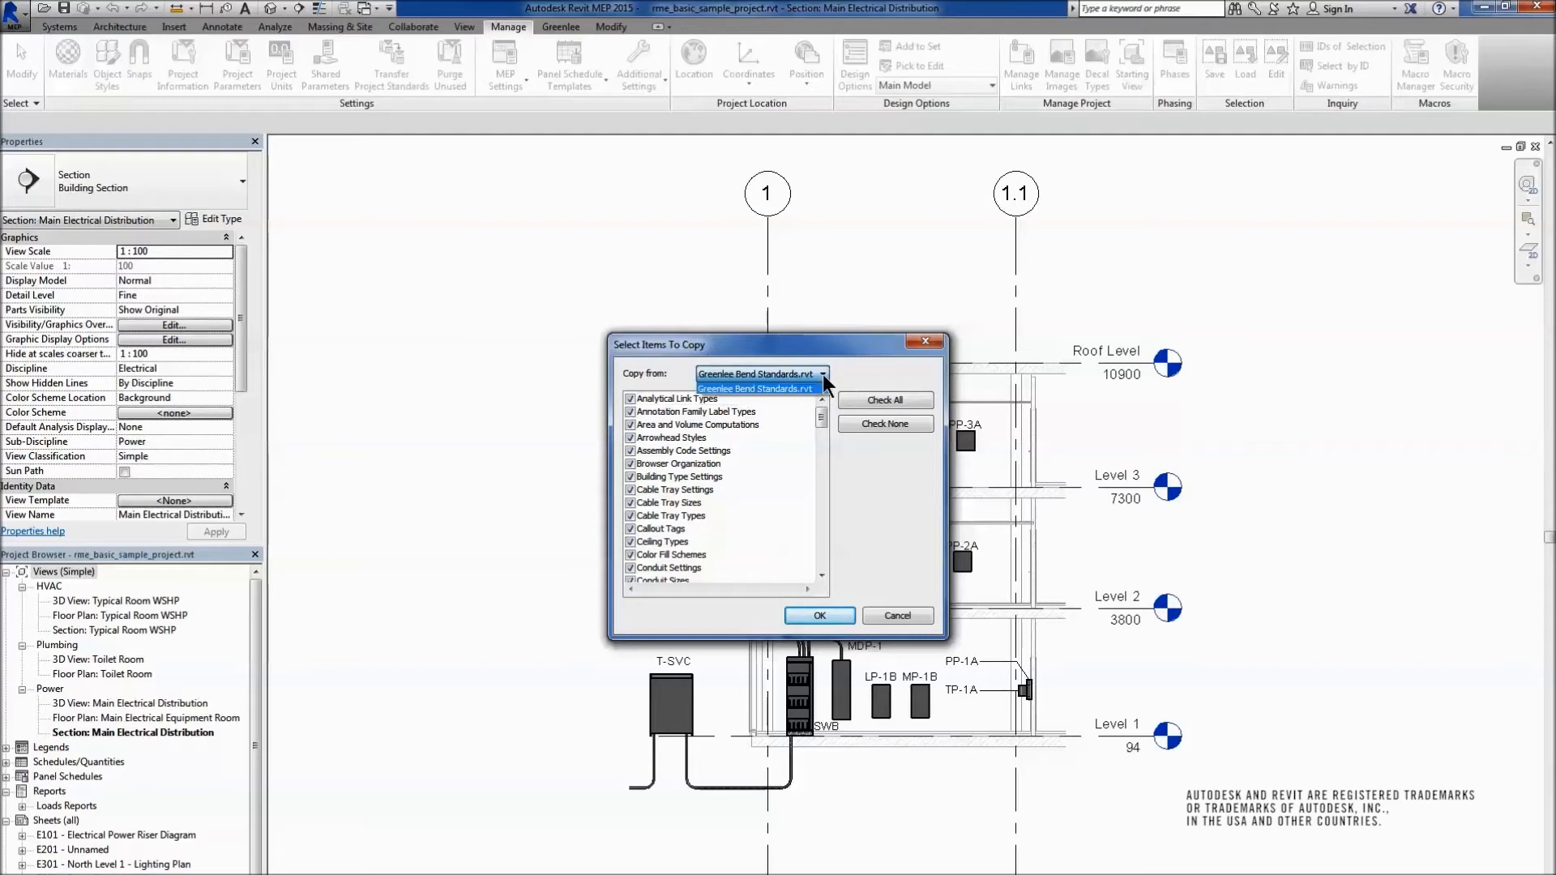
left_click(822, 374)
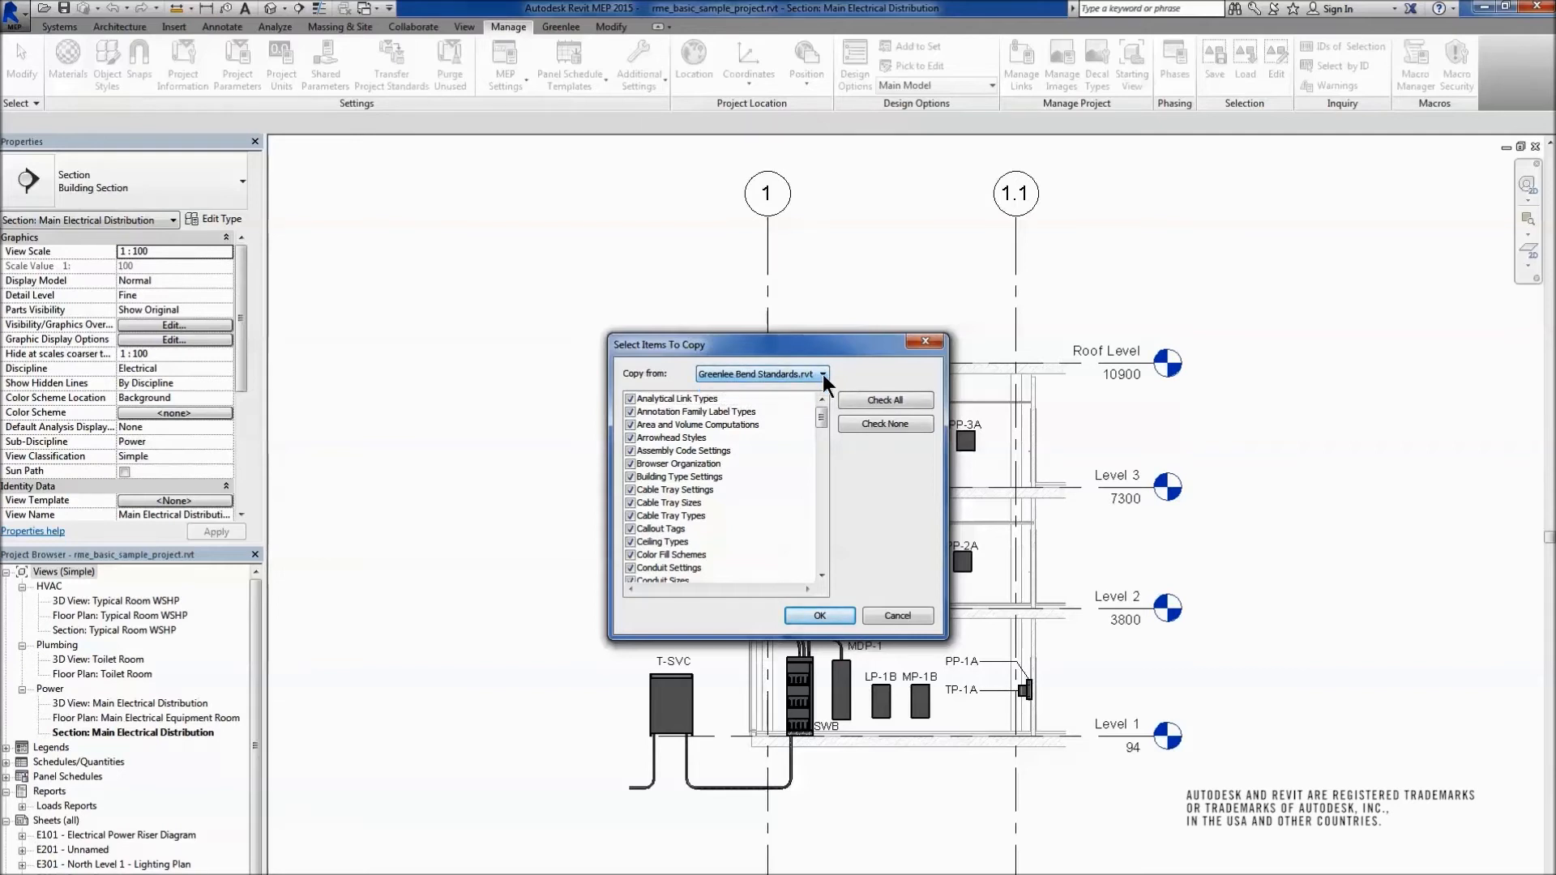
left_click(883, 424)
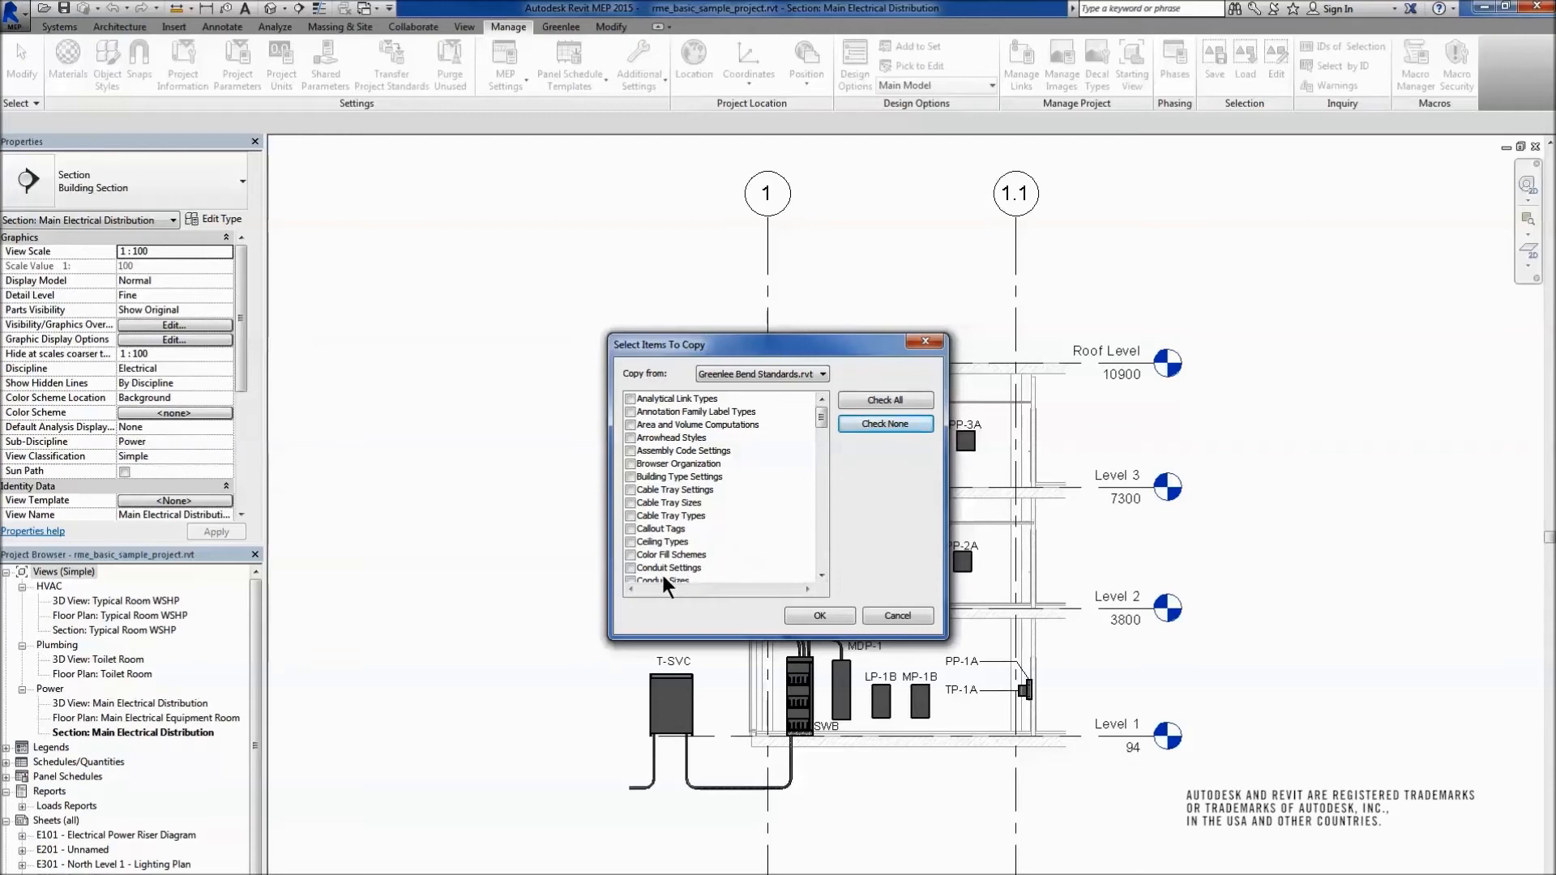
- Transfer only Conduit Sizes and Conduit Types, overwriting the sample project's existing duplicates
left_click(627, 576)
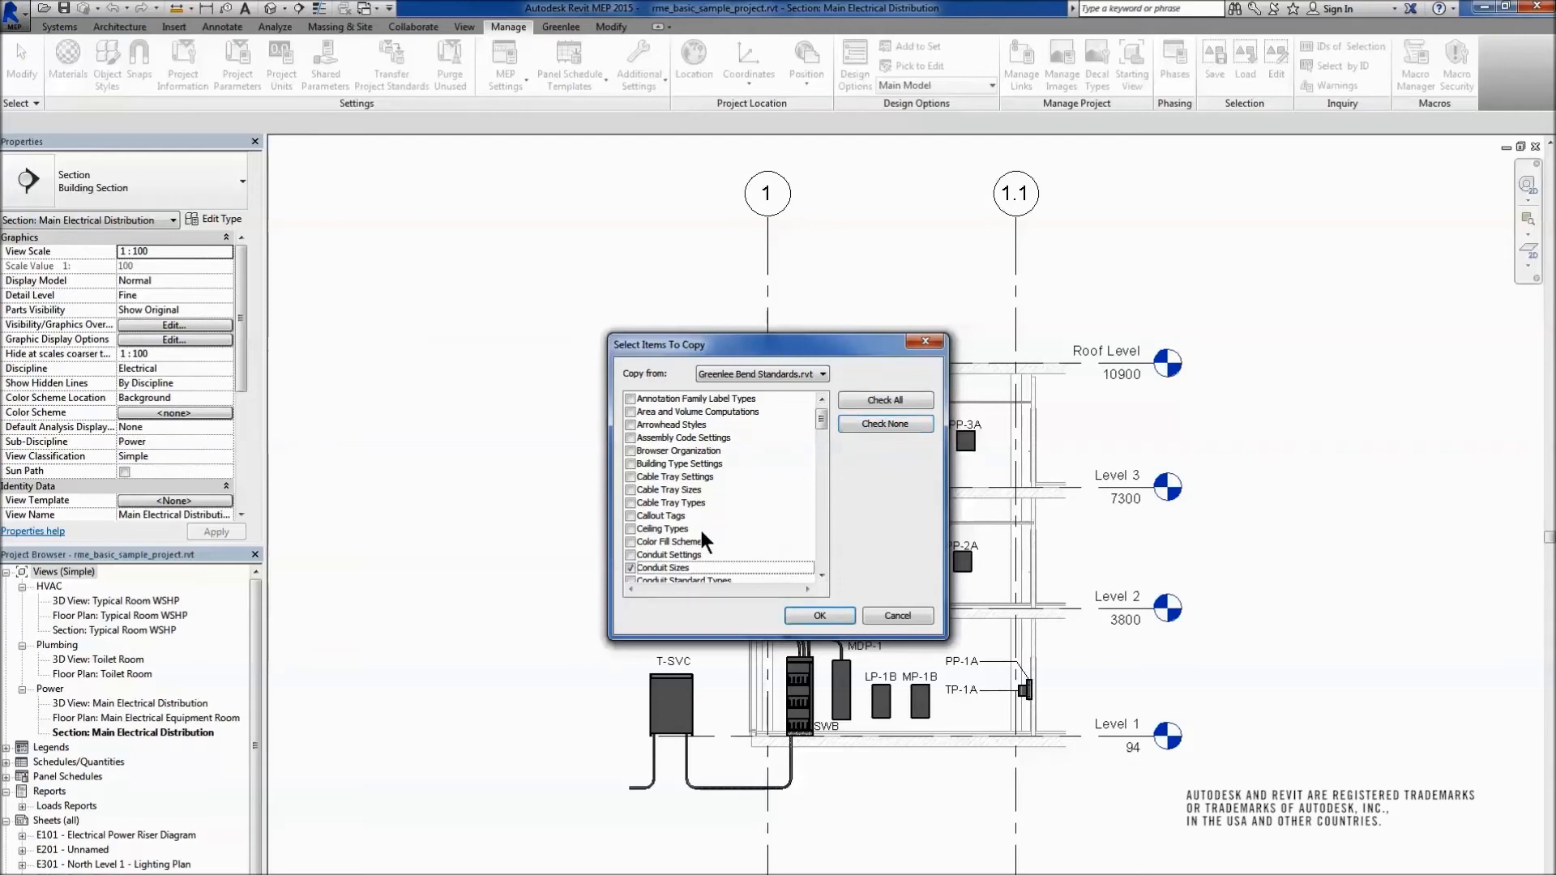
left_click(822, 576)
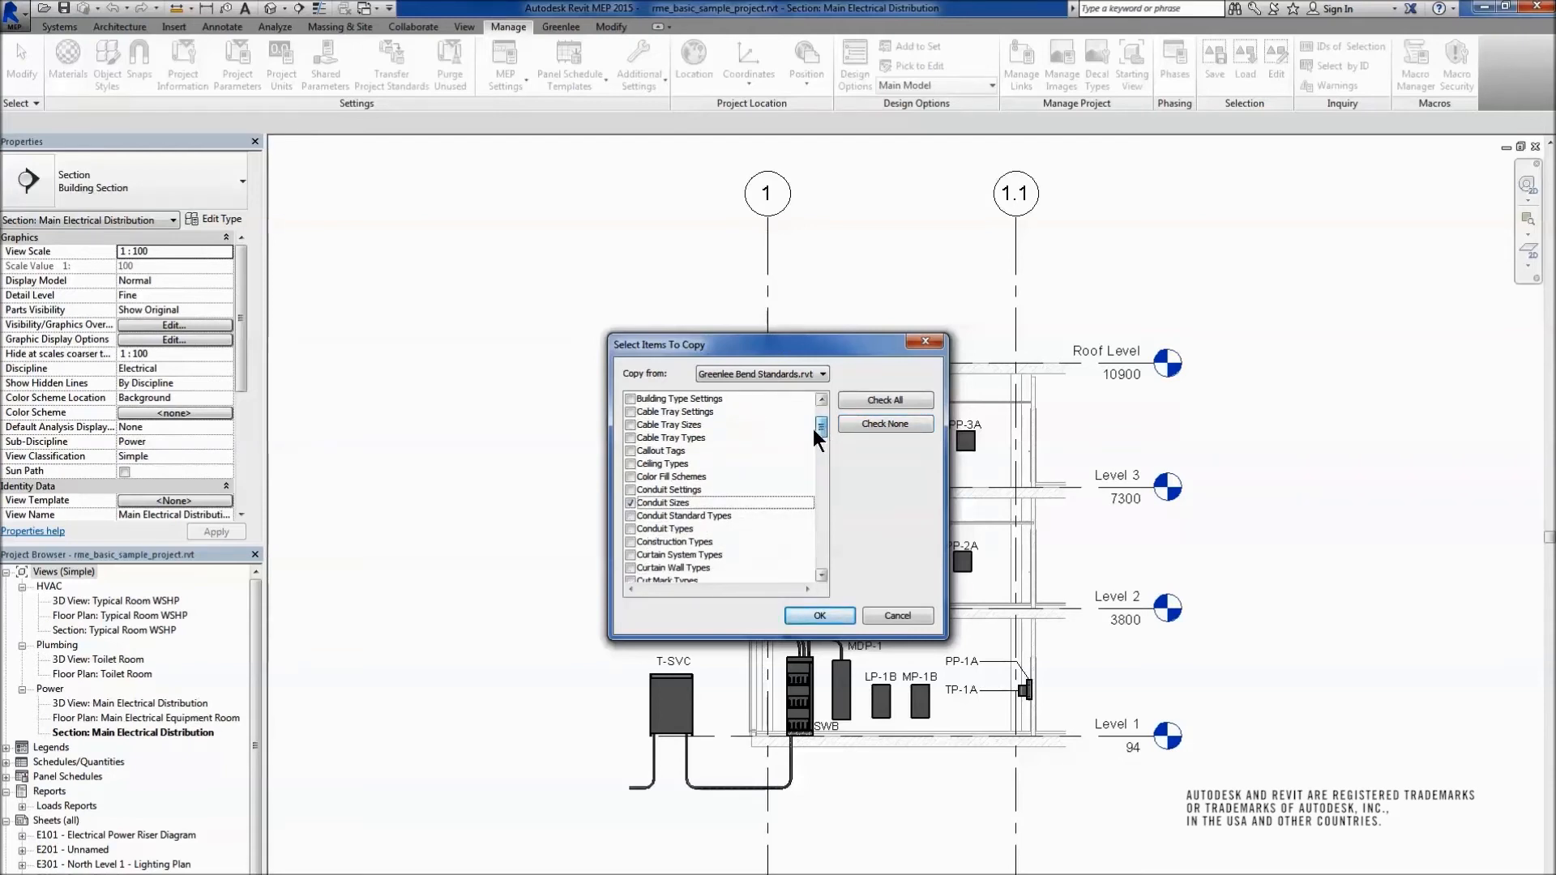
left_click(632, 527)
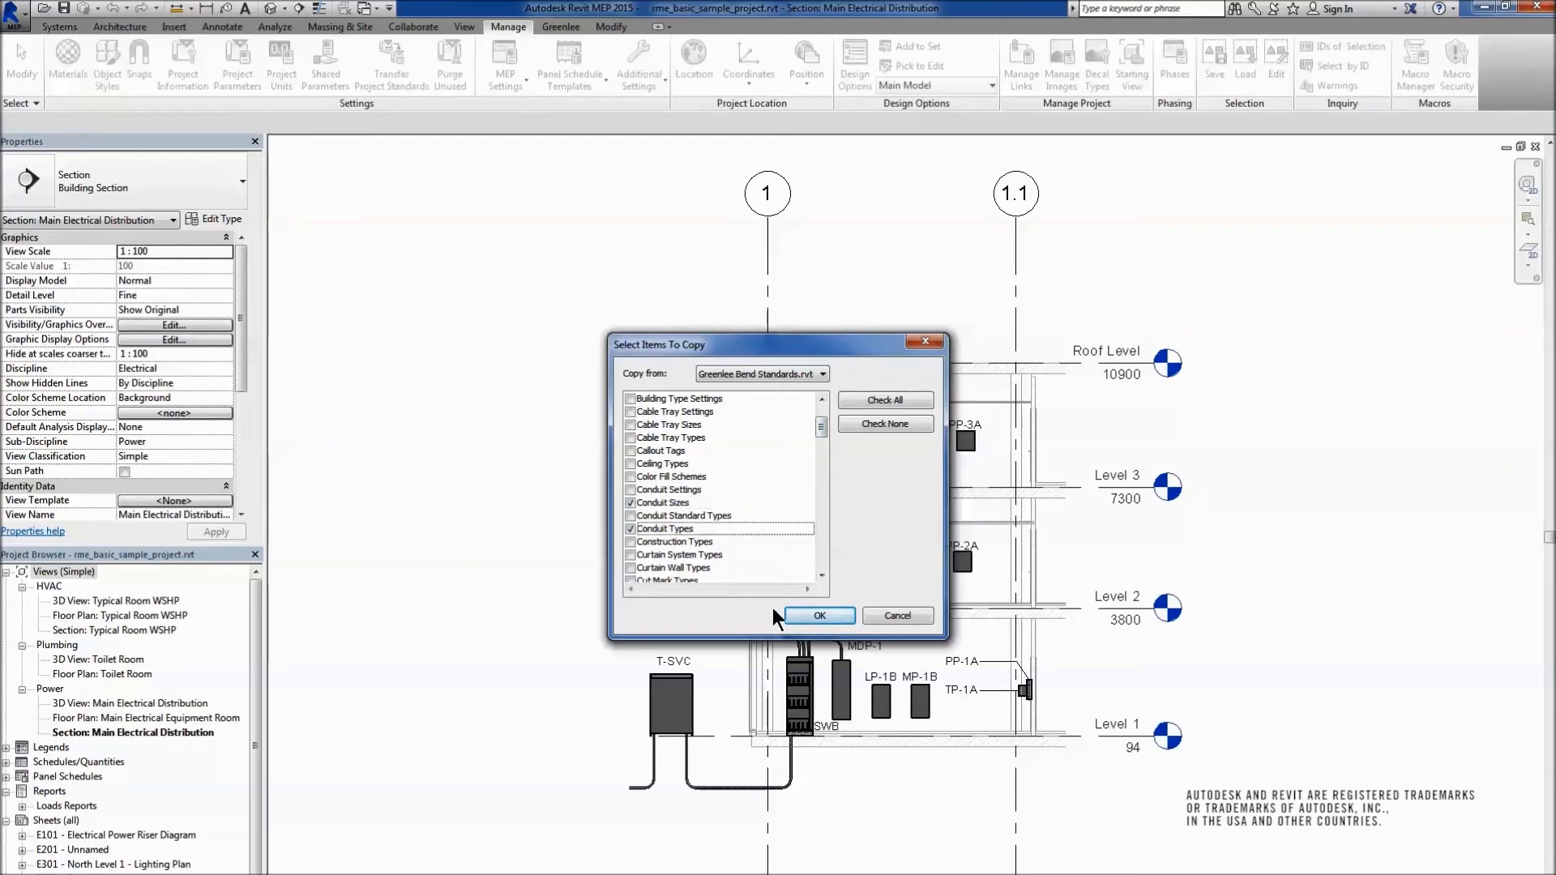
left_click(821, 614)
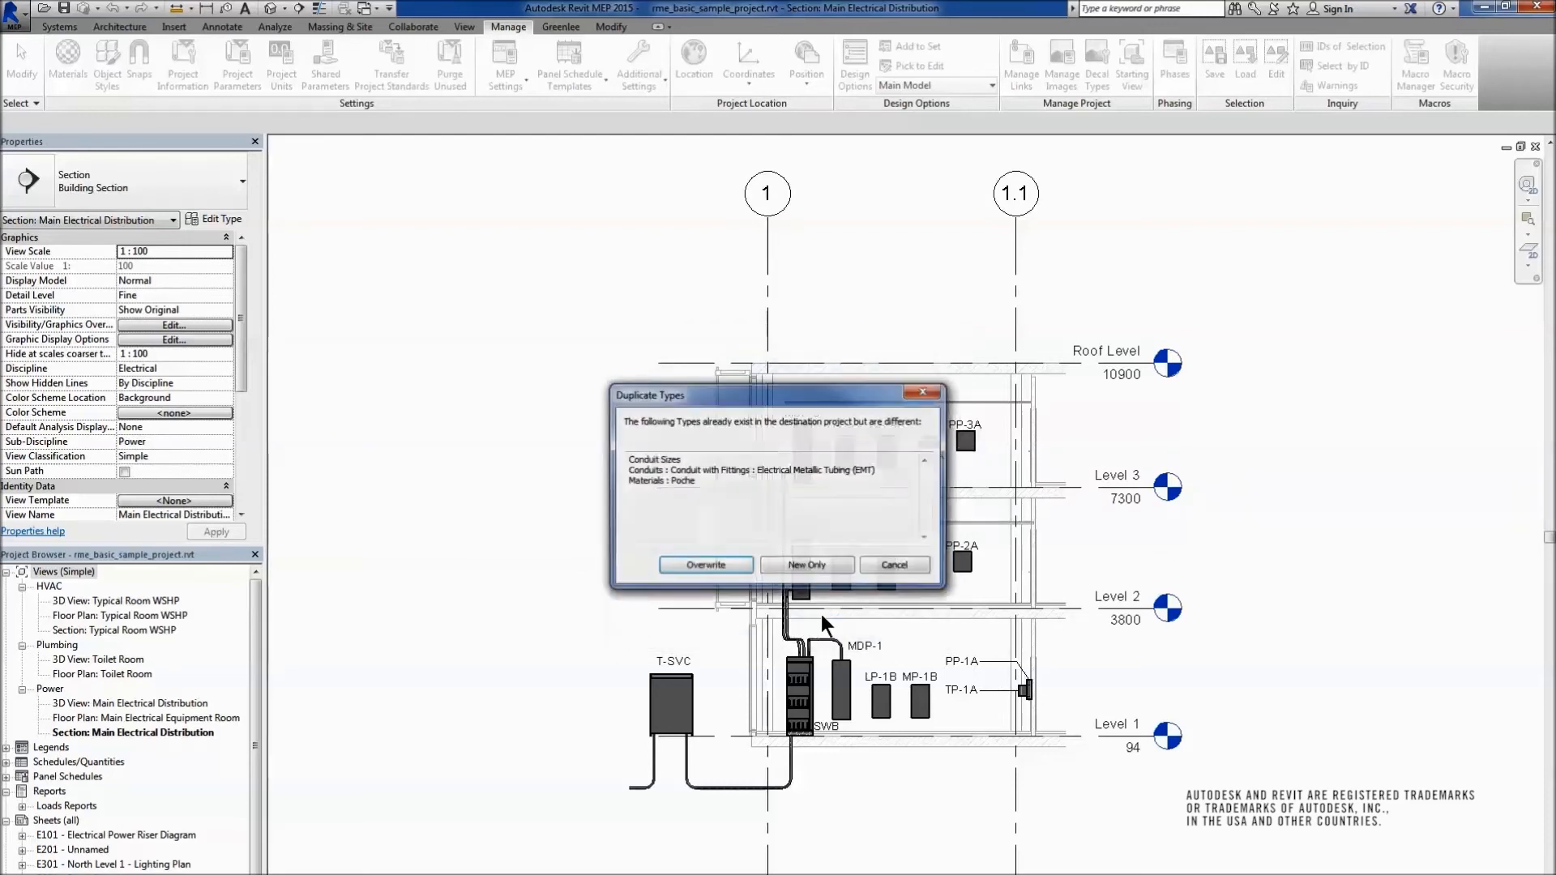
left_click(705, 567)
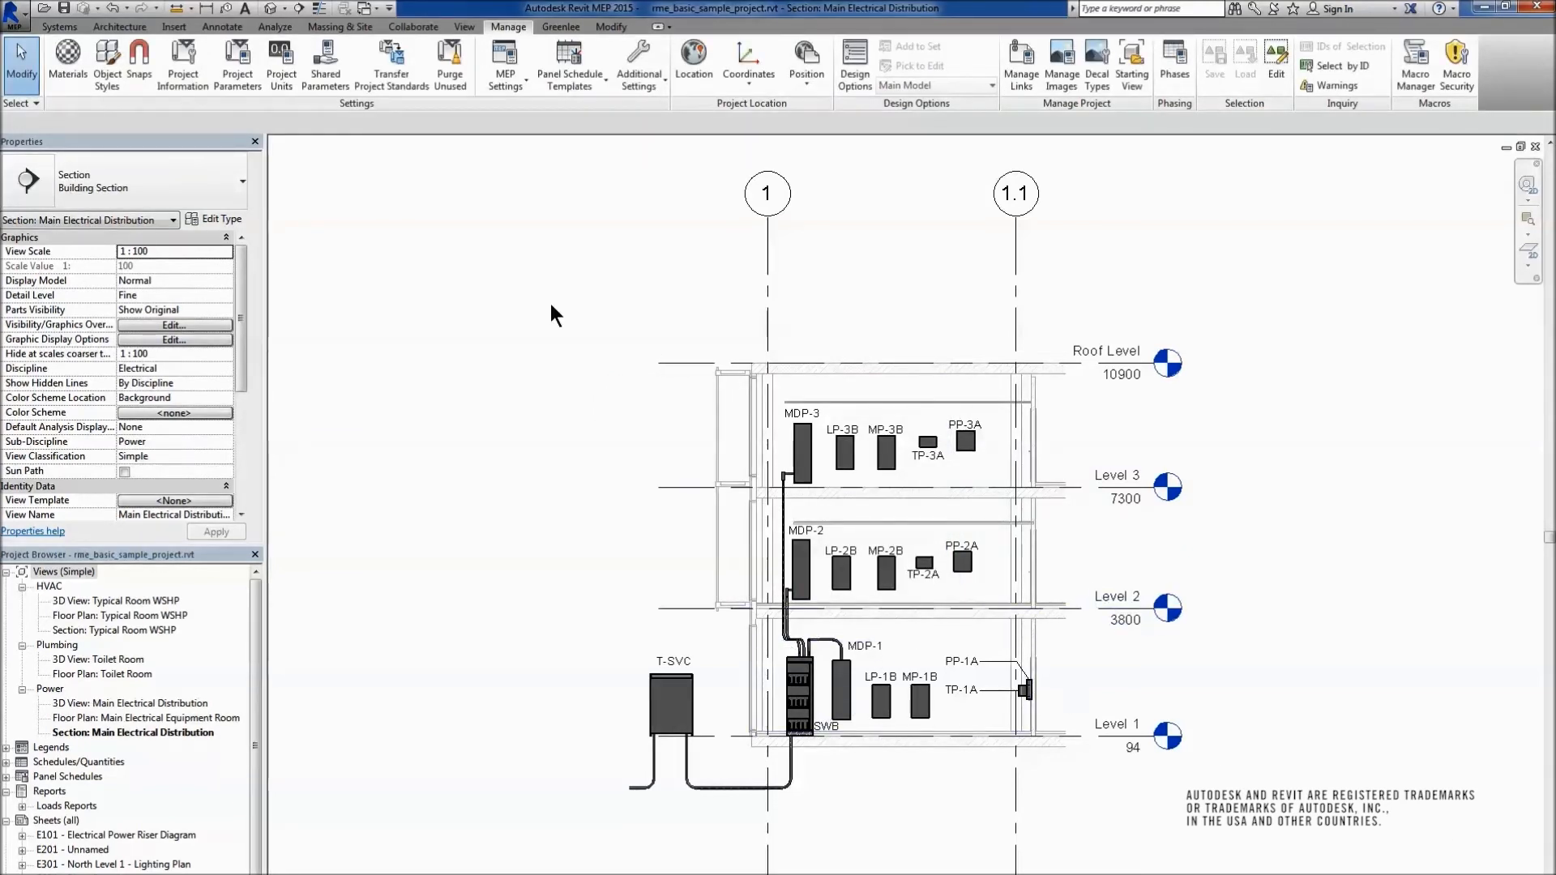
- Start the Conduit tool from Systems, ready with RNC Sch 80 at 51 mm on Level 2
left_click(63, 26)
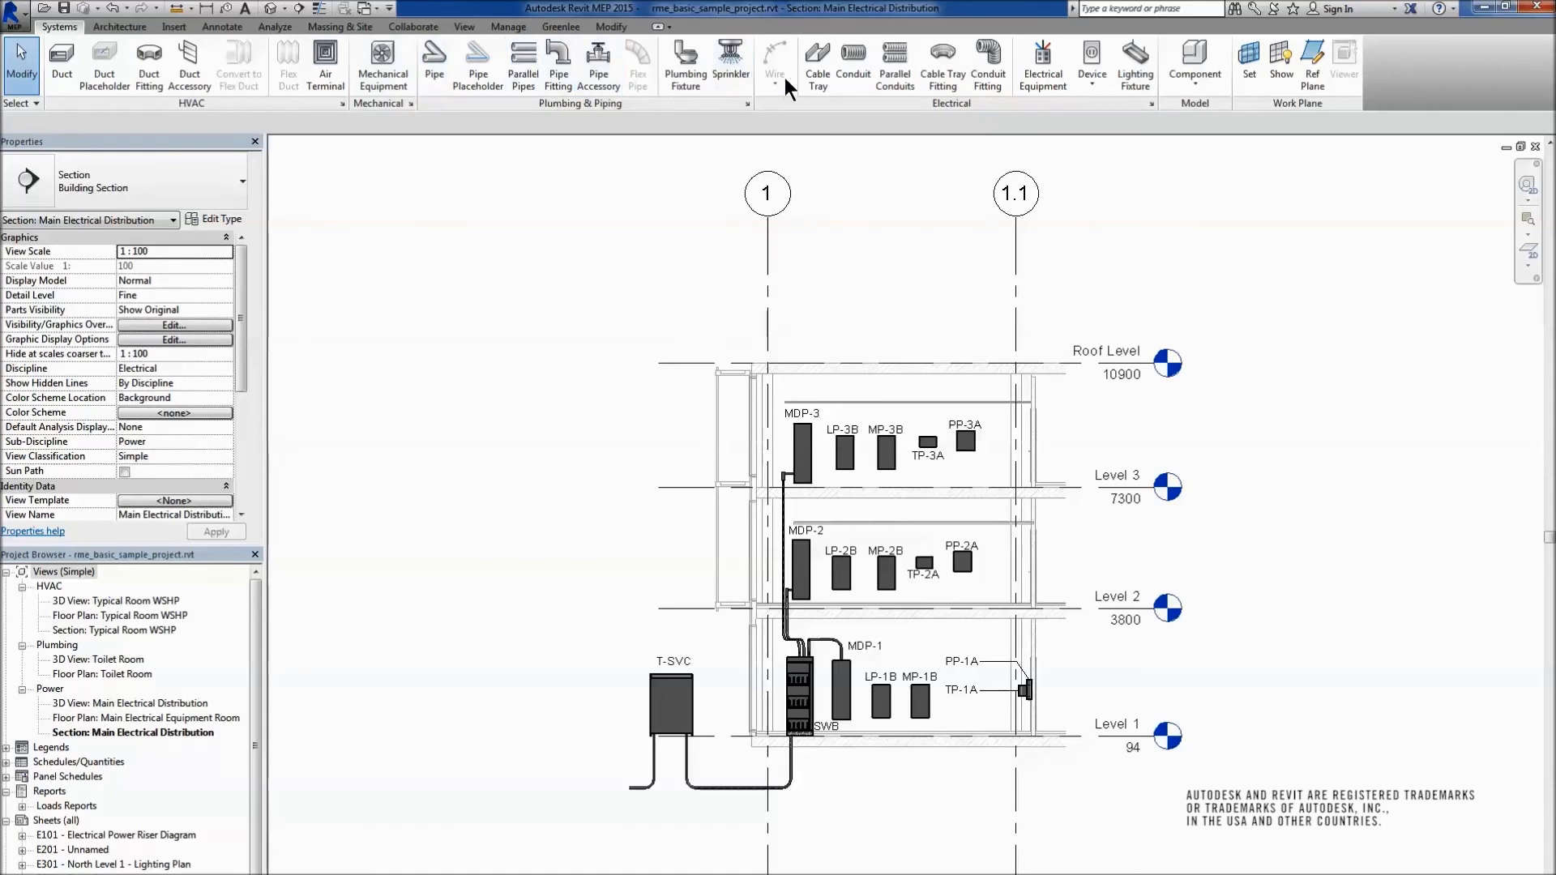
left_click(862, 70)
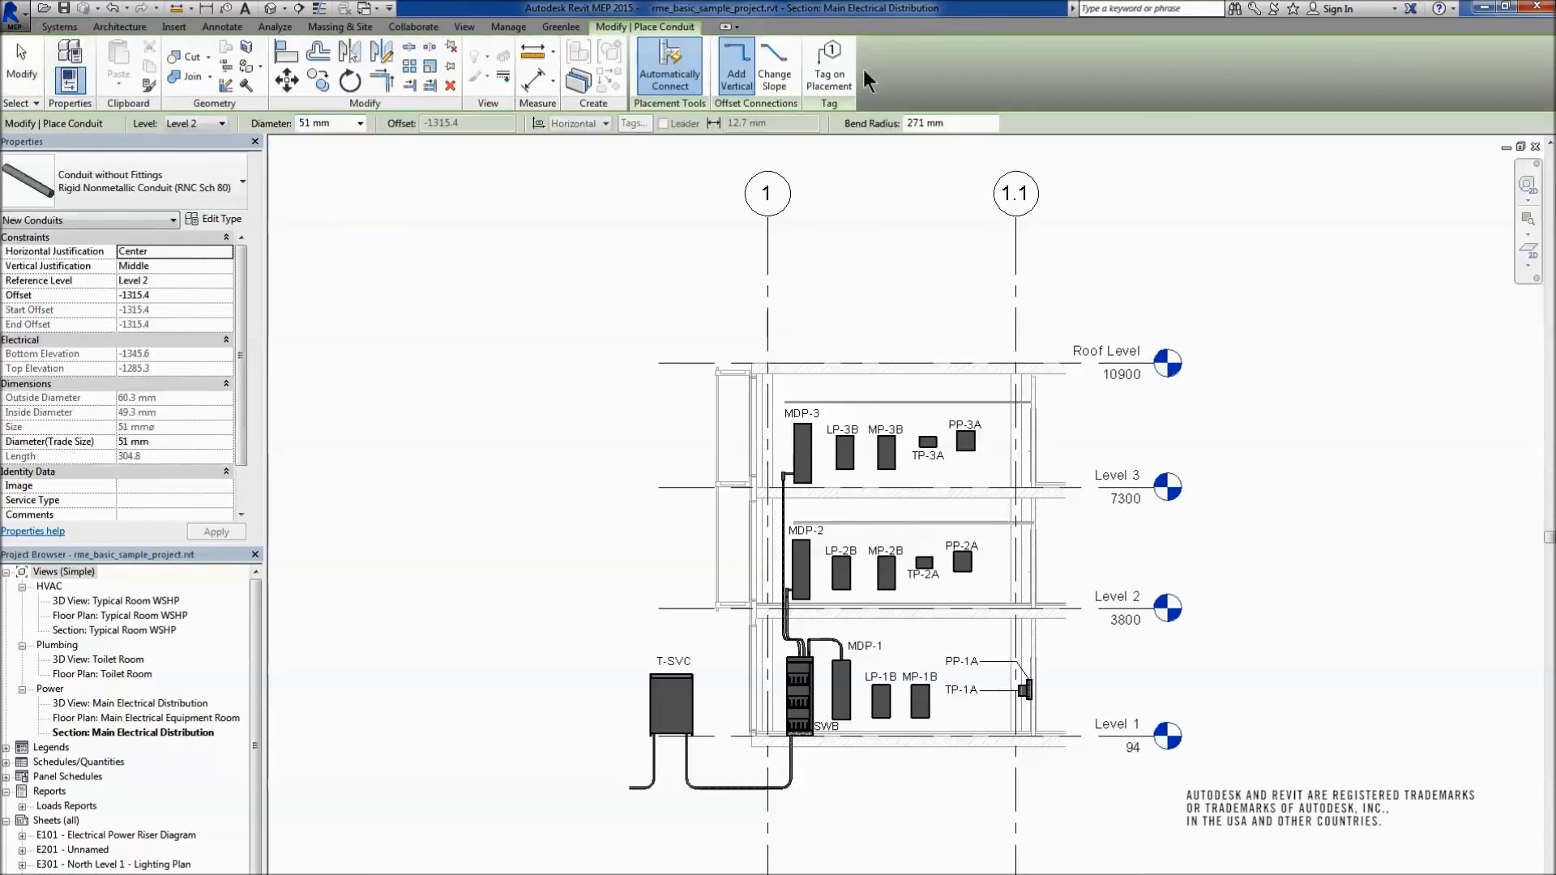